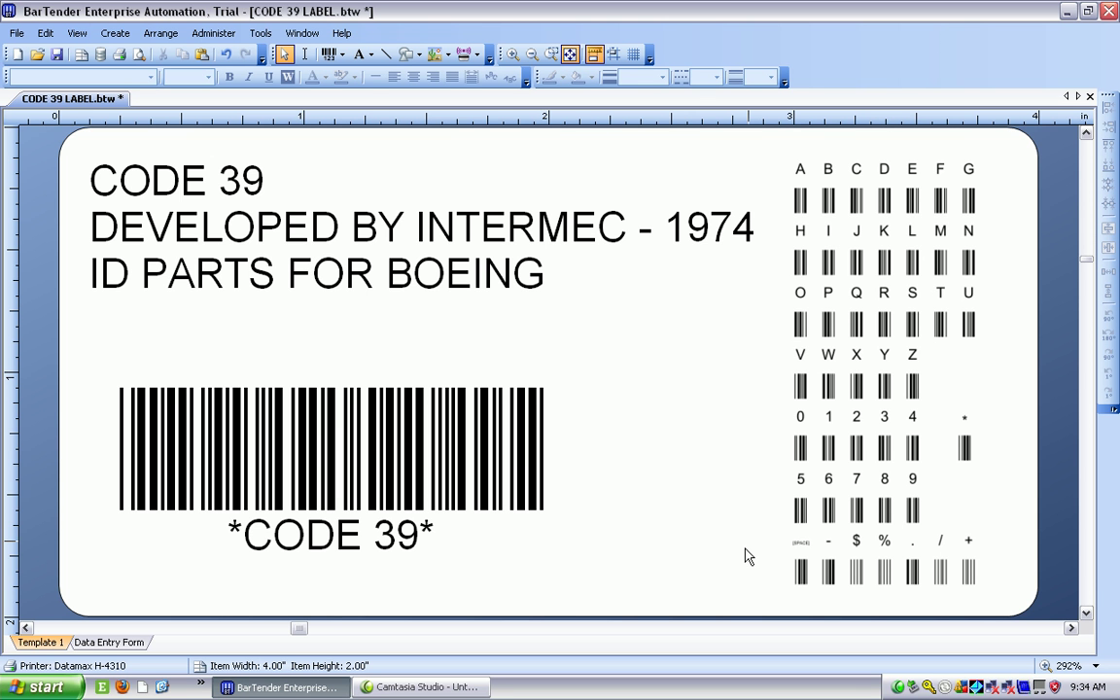
Step: Open the properties of the large CODE 39 bar code on the label
double_click(379, 457)
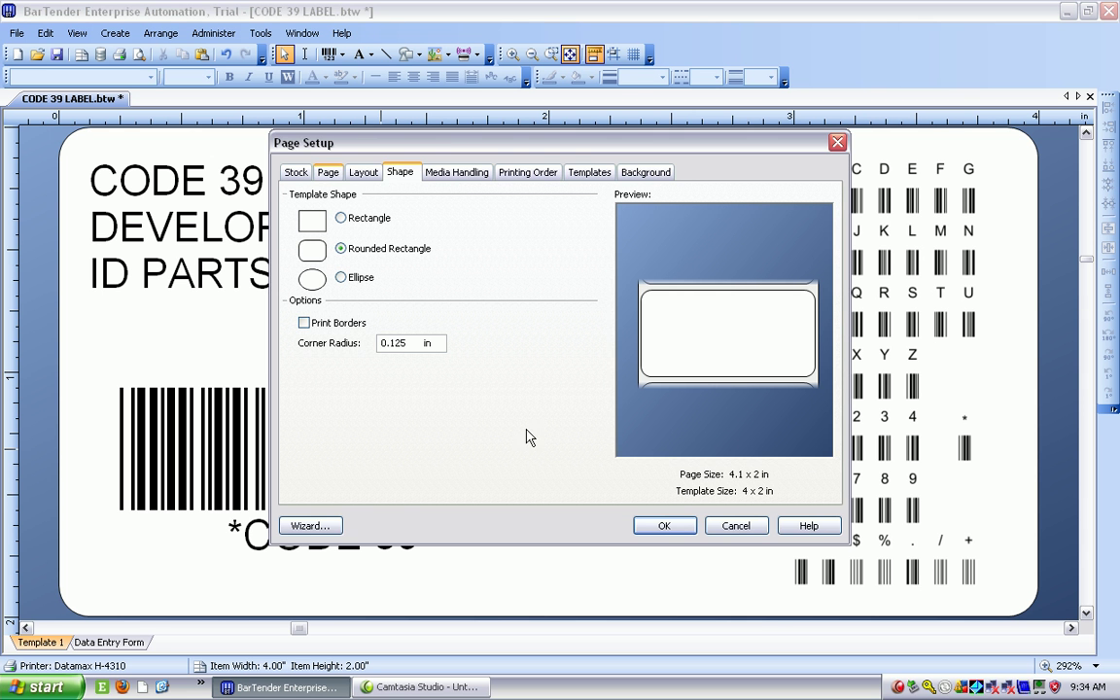
click(733, 529)
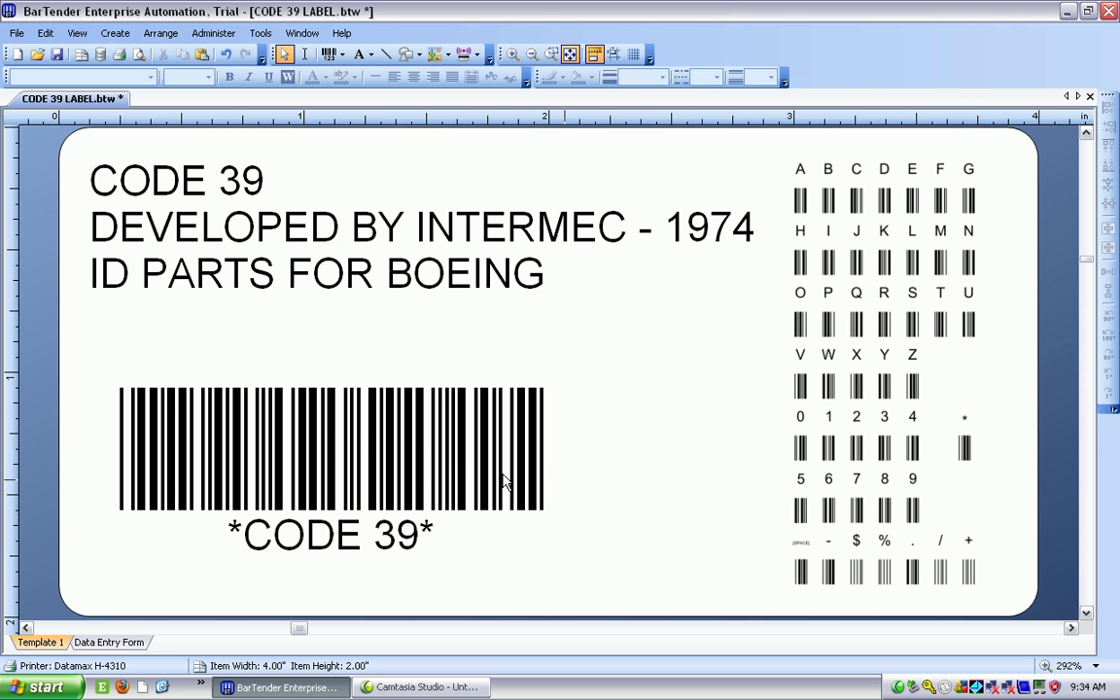
right_click(371, 476)
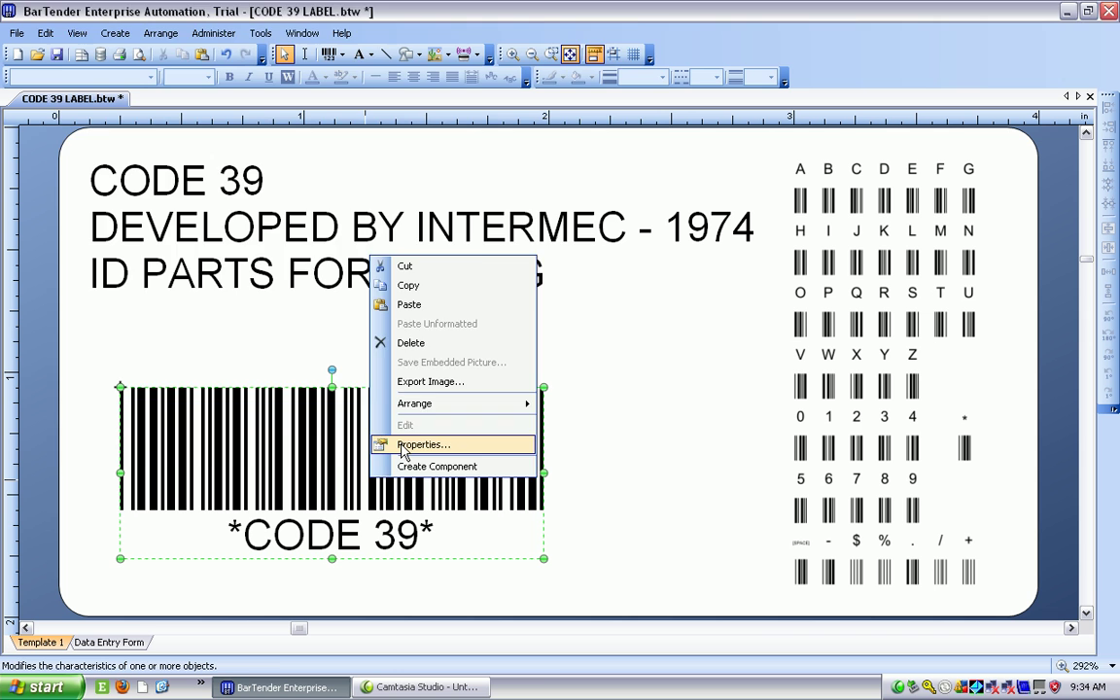
click(406, 446)
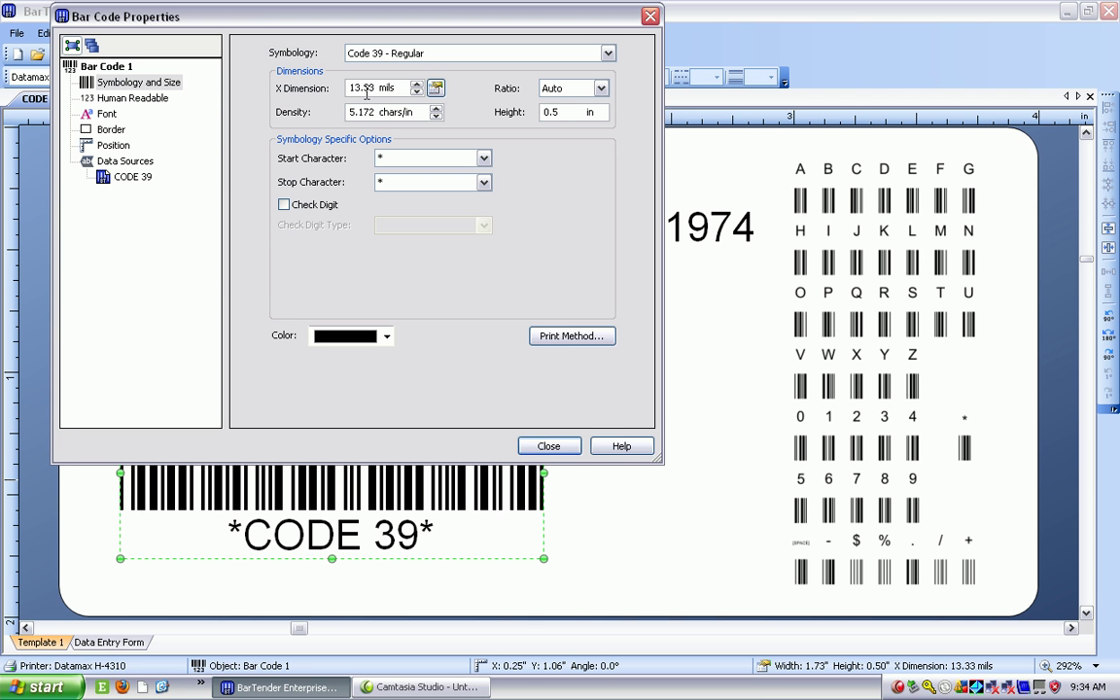
Step: Try X dimensions of 10.00, 6.66 and 16.66 mils on the bar code, and return it to 13.33 mils
click(416, 92)
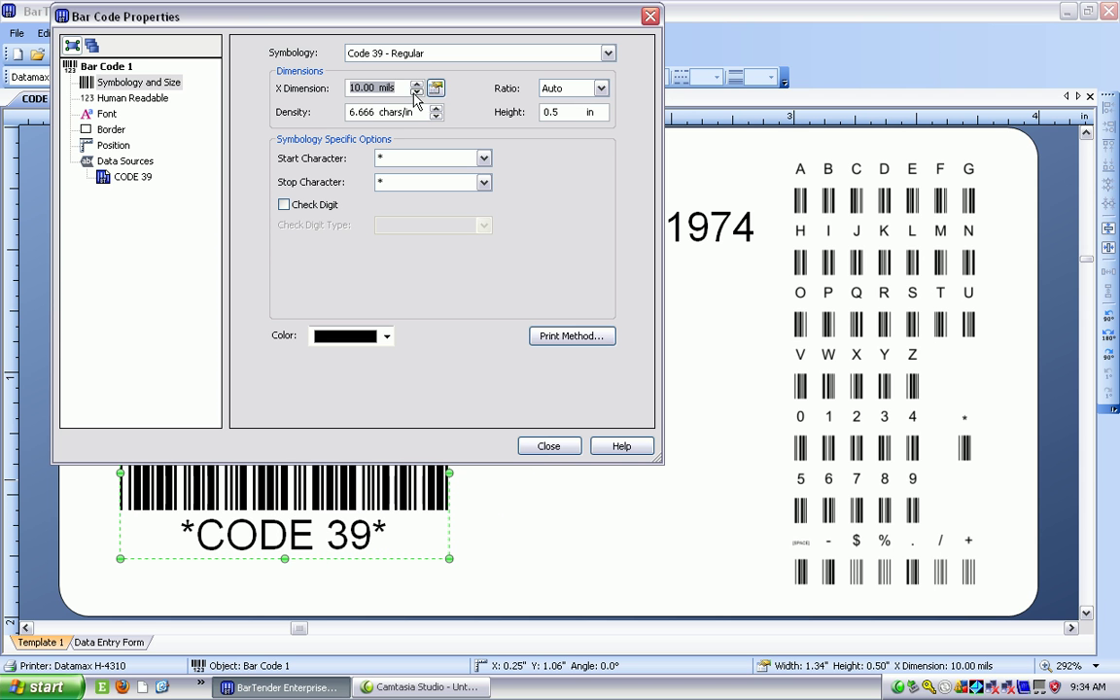
click(416, 92)
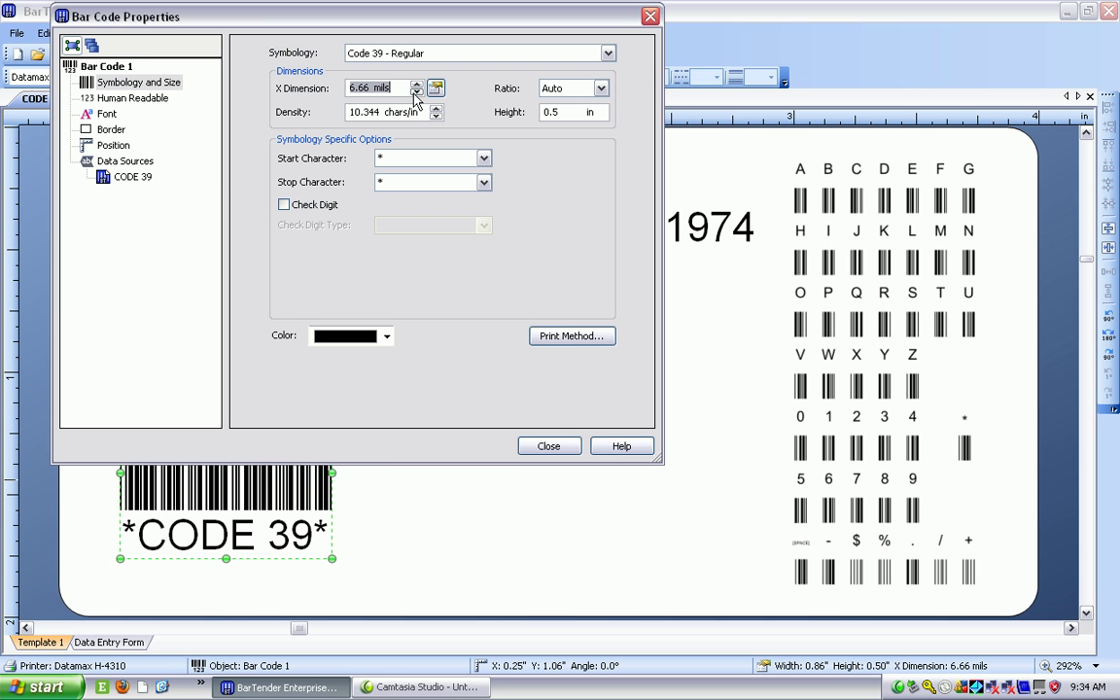
click(416, 85)
click(416, 85)
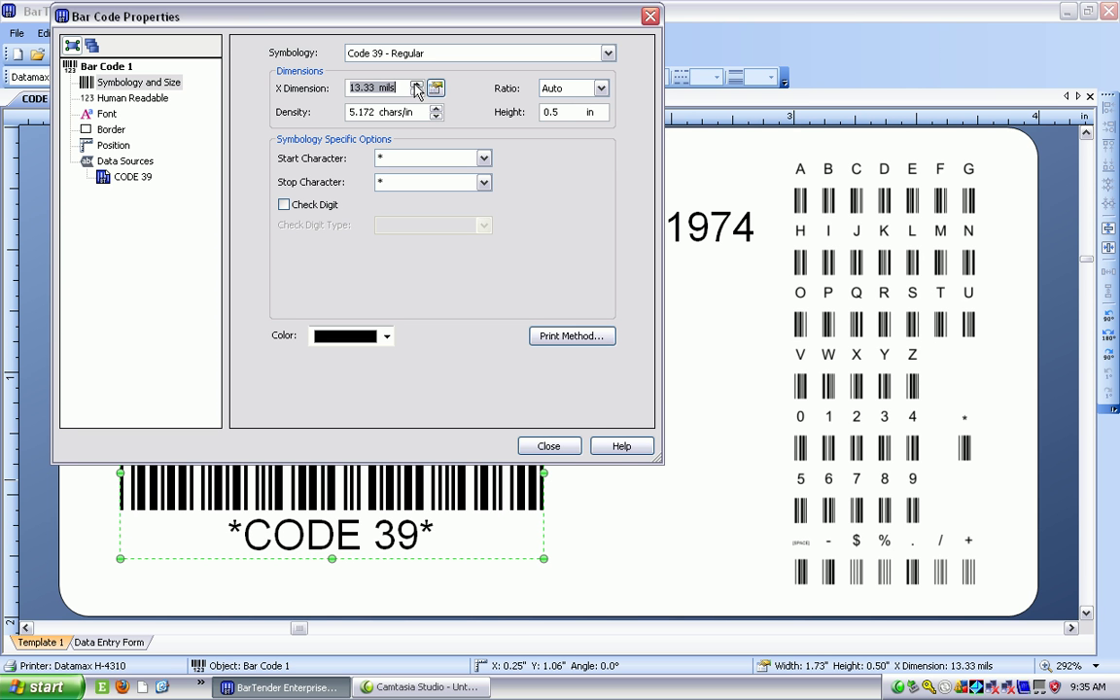
click(416, 84)
click(416, 85)
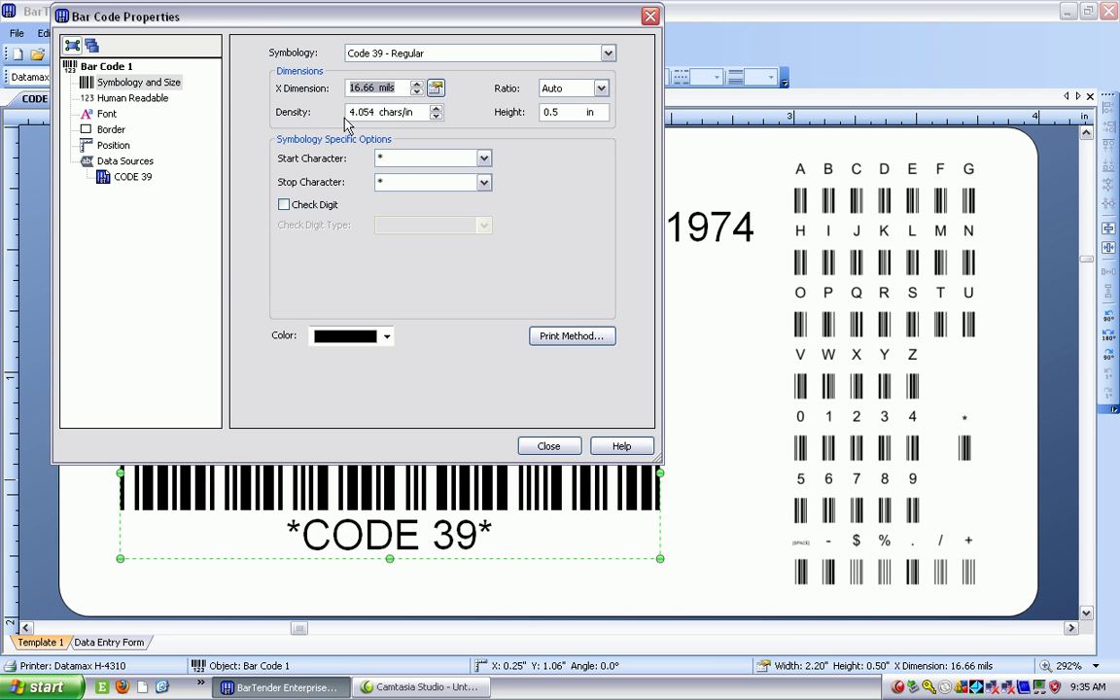
click(416, 93)
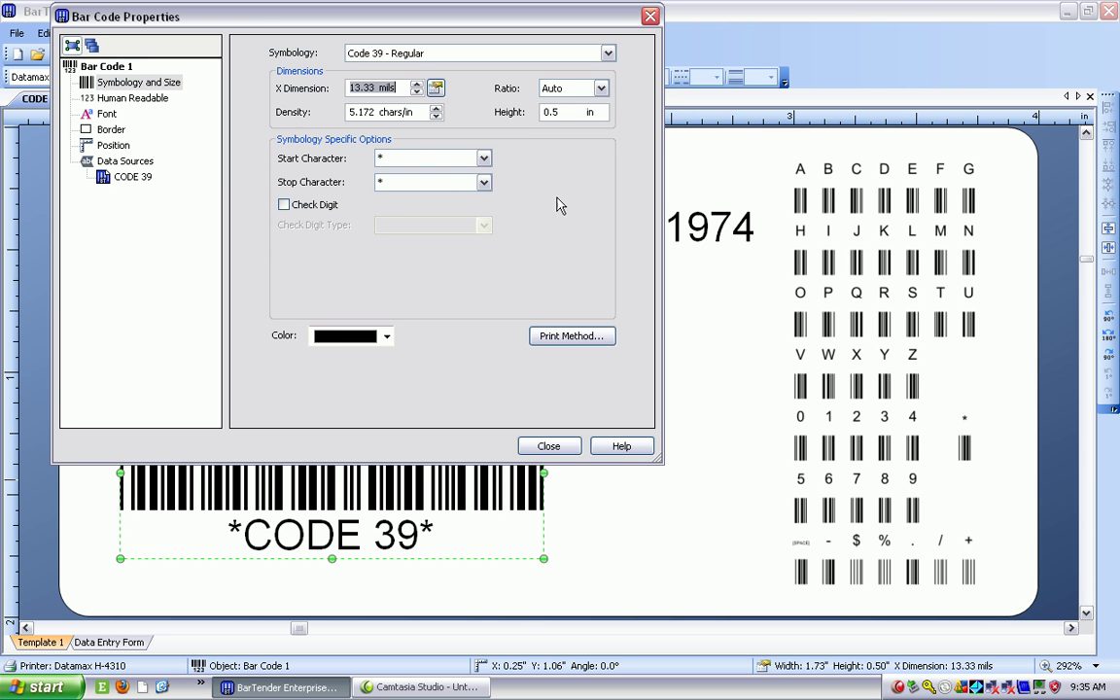
Step: Try the bar code with its start character set to None, and restore the start character to *
click(483, 157)
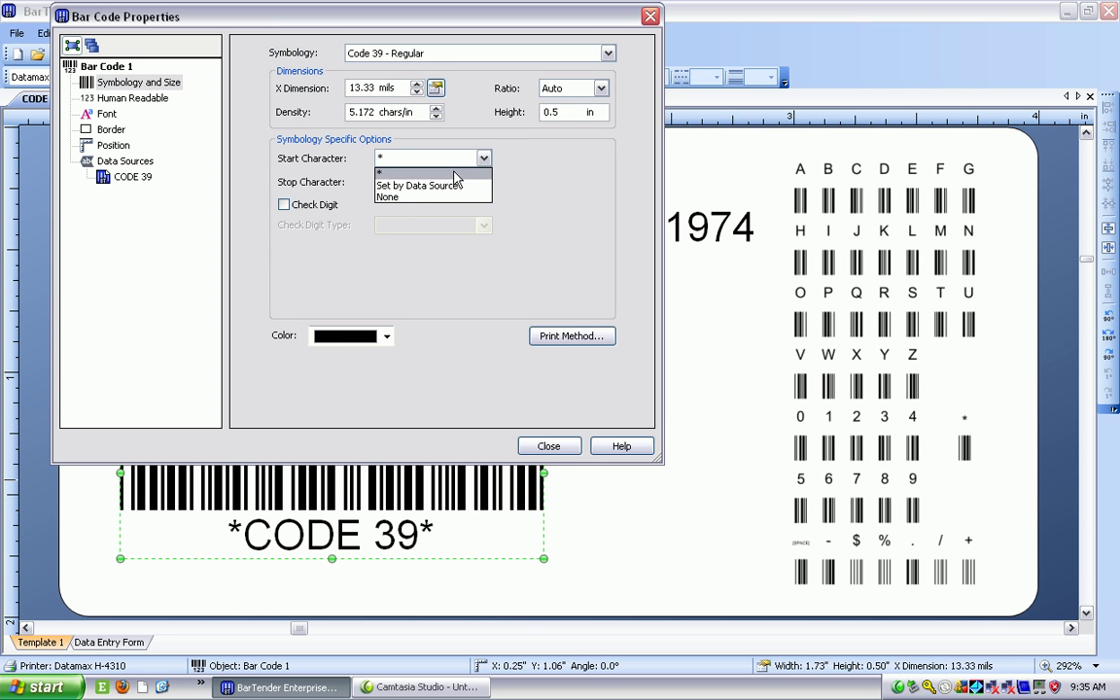
click(414, 198)
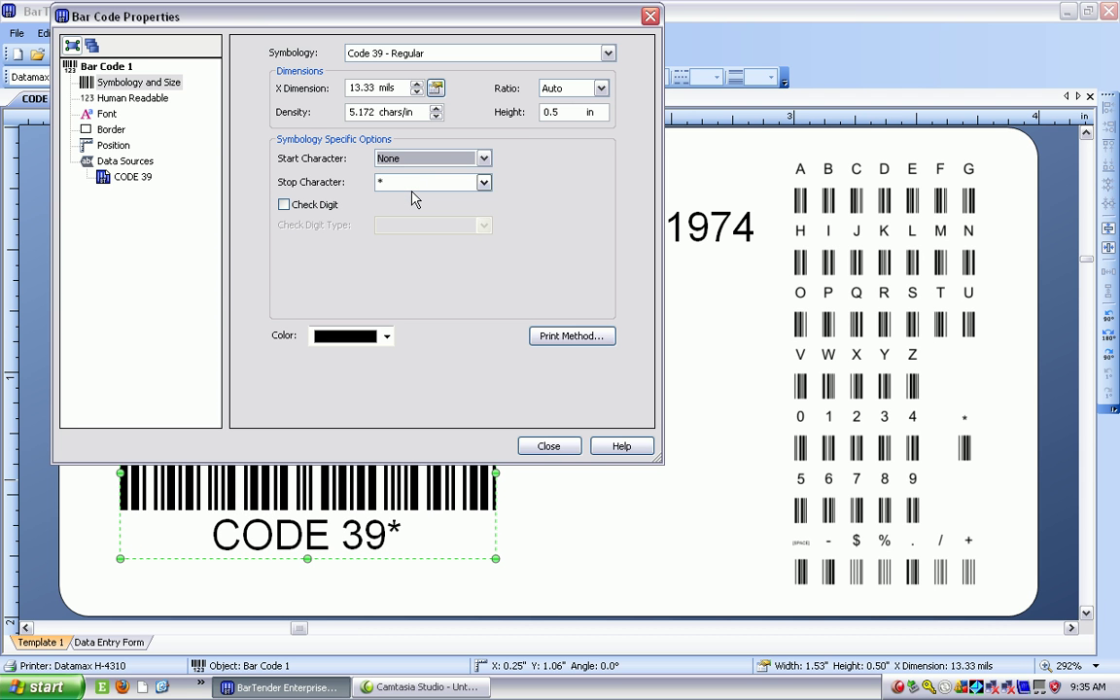
click(432, 157)
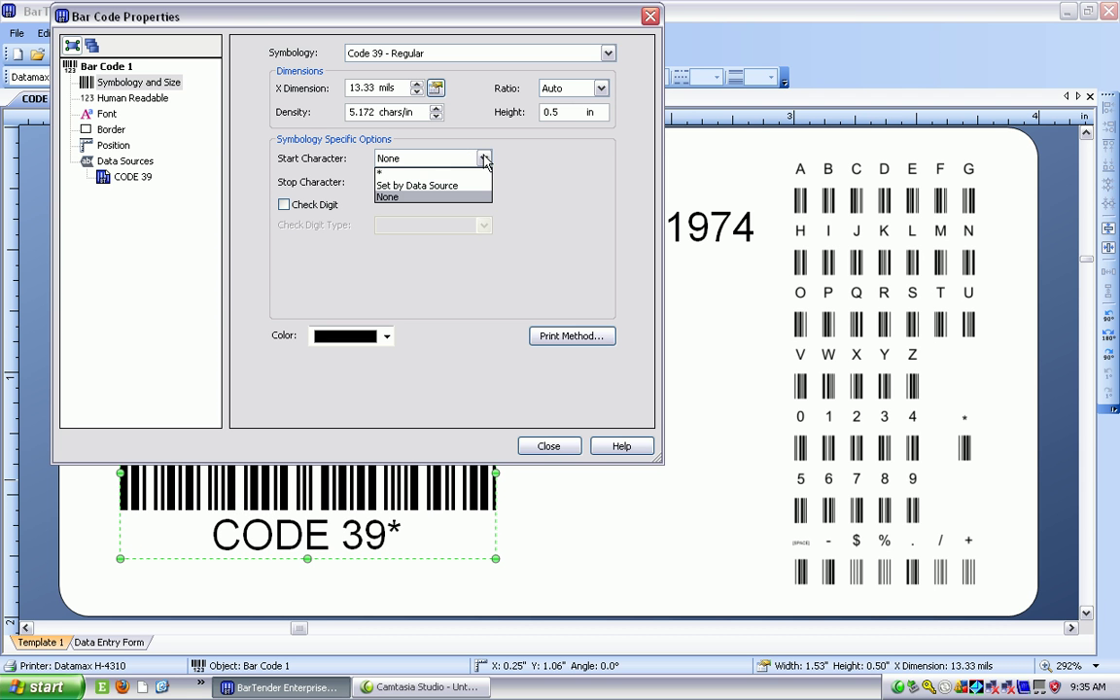
click(394, 173)
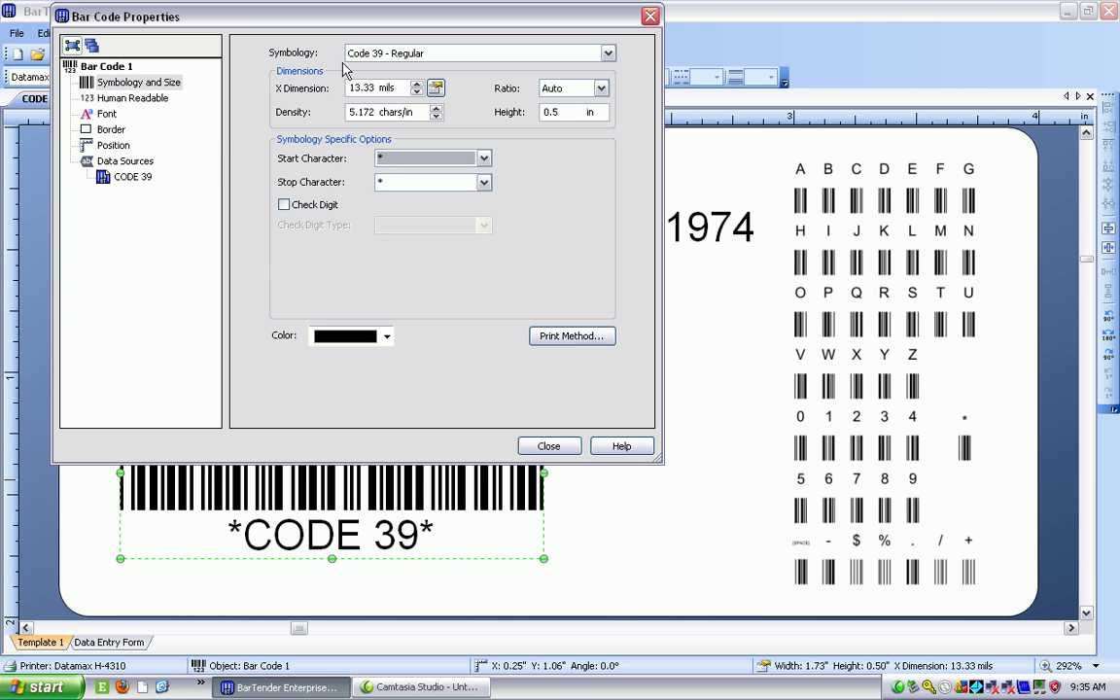
Step: Hide the start and stop characters in the bar code's human-readable text and close its properties
click(122, 103)
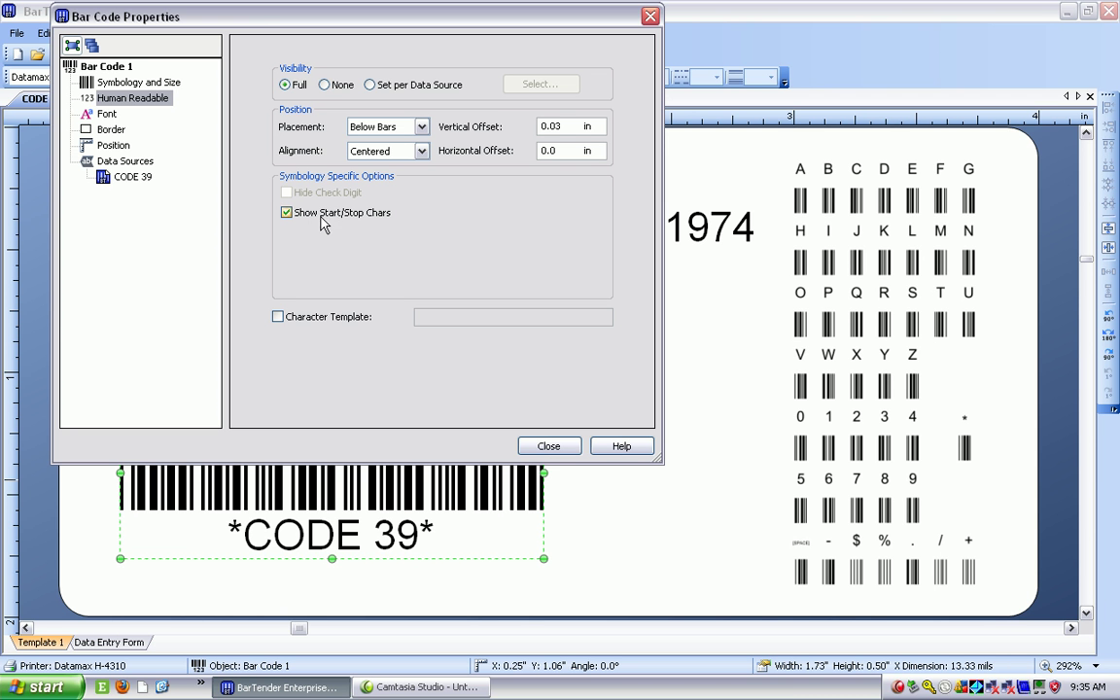
click(287, 212)
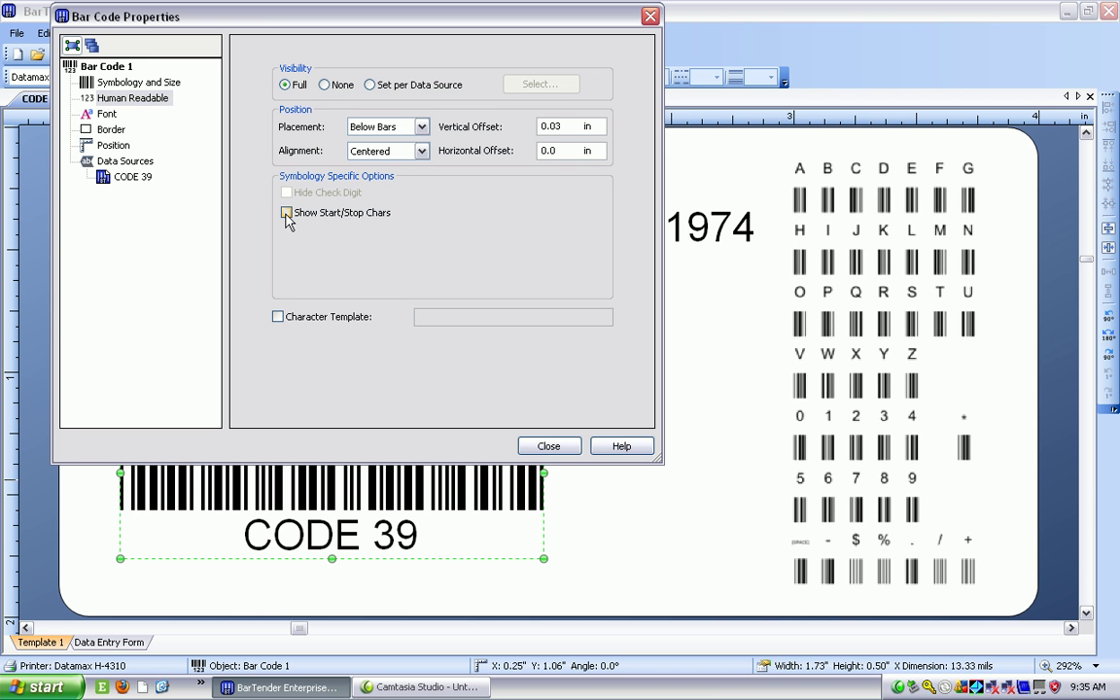
click(546, 445)
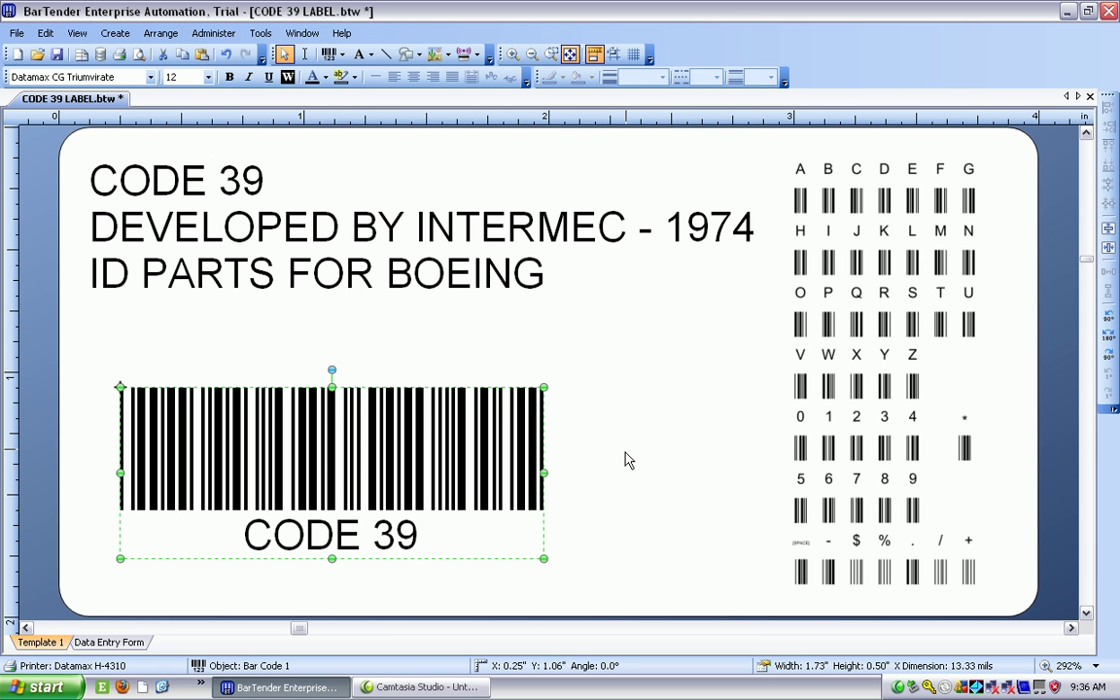
click(620, 457)
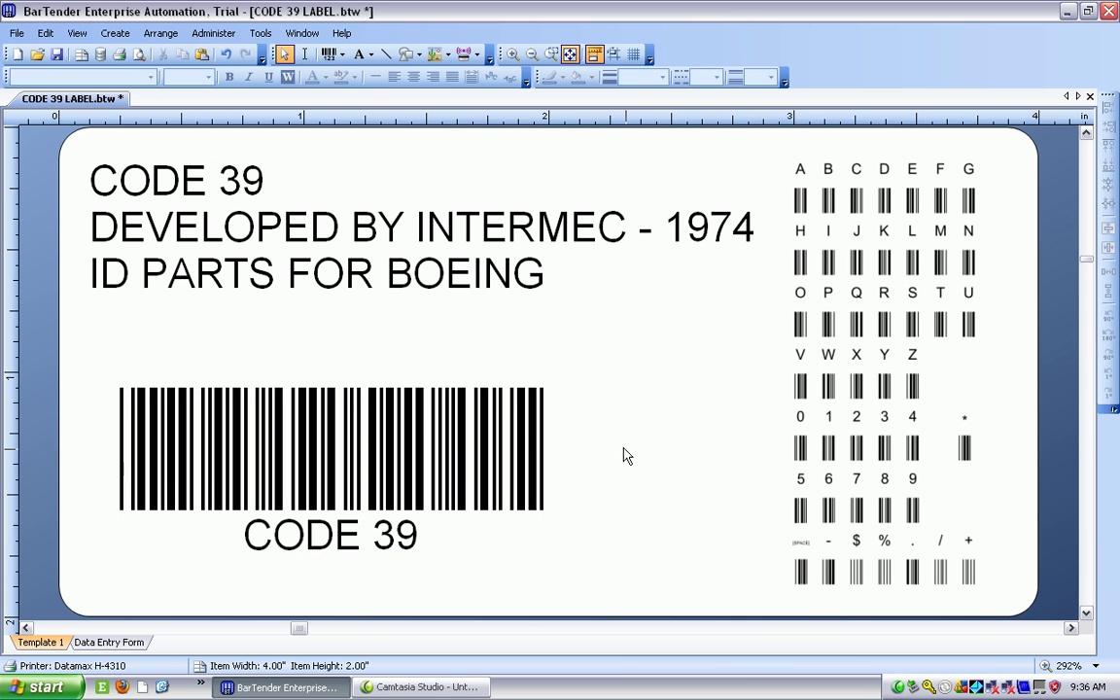
Step: Change the large bar code's symbology to Code 128 and close its properties
right_click(372, 438)
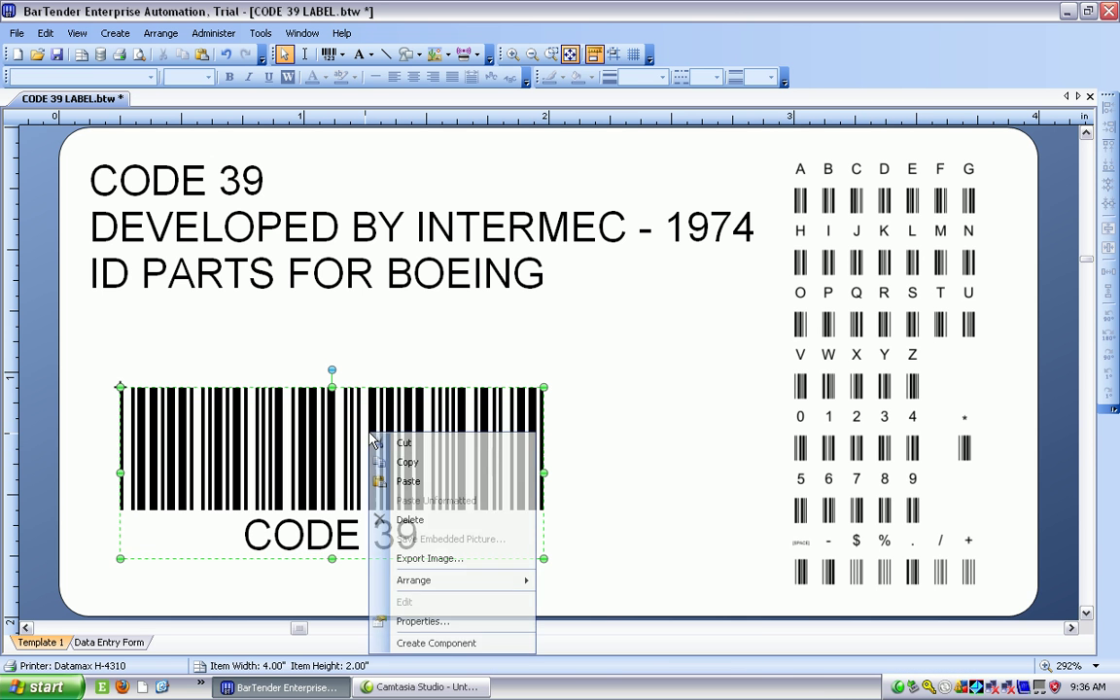
click(421, 621)
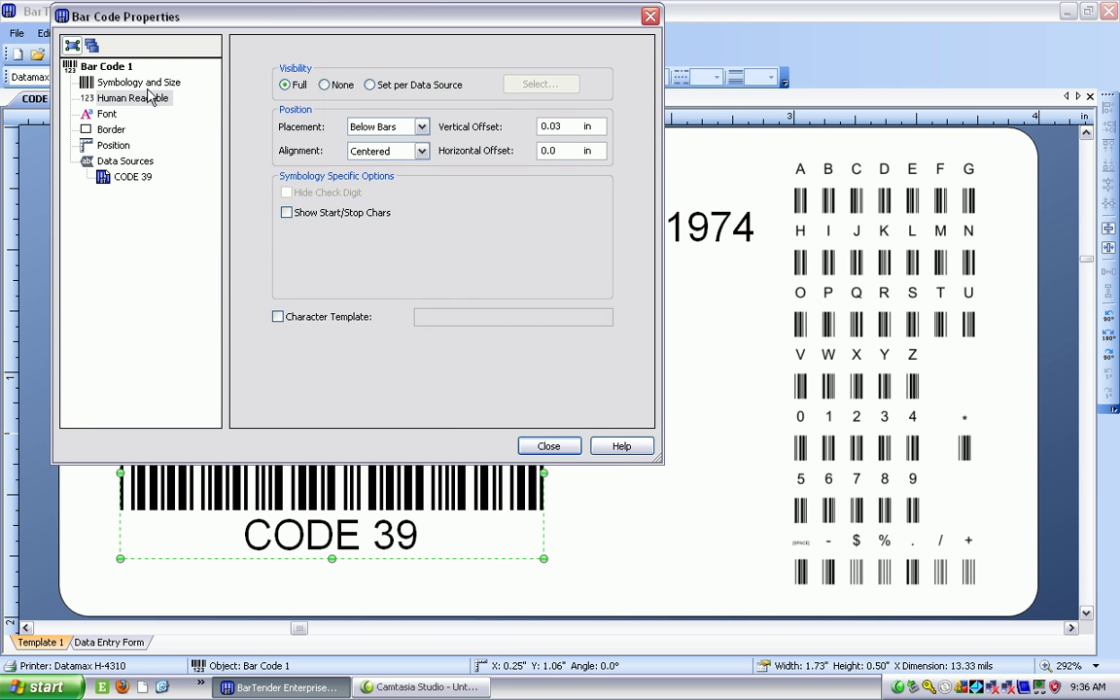
click(123, 84)
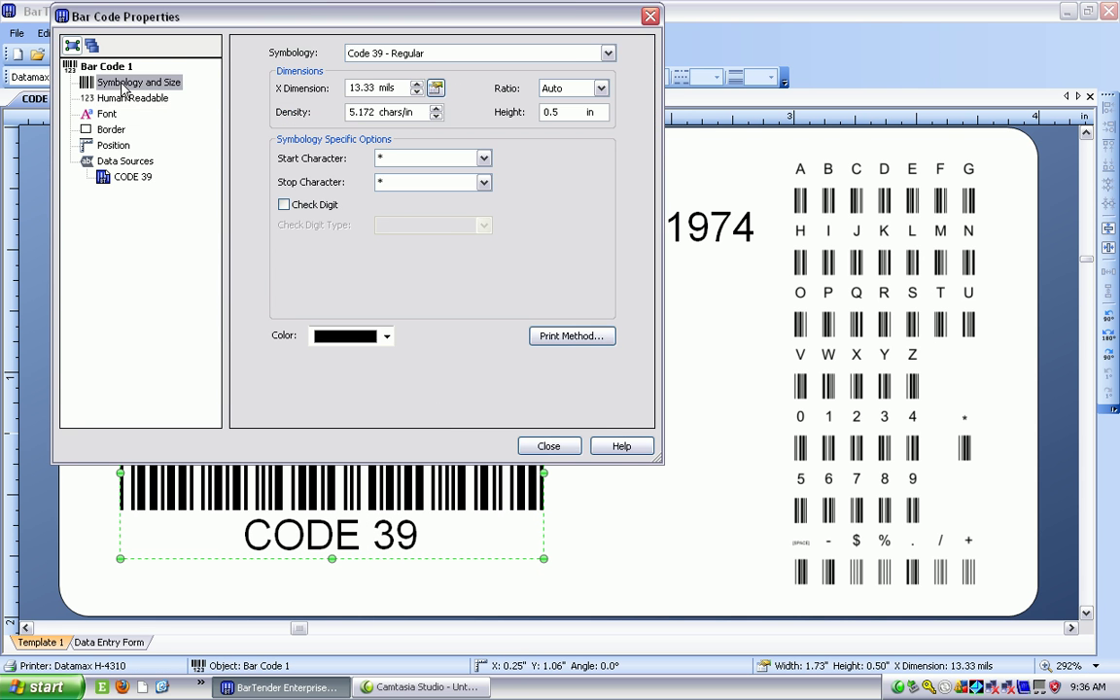
click(606, 55)
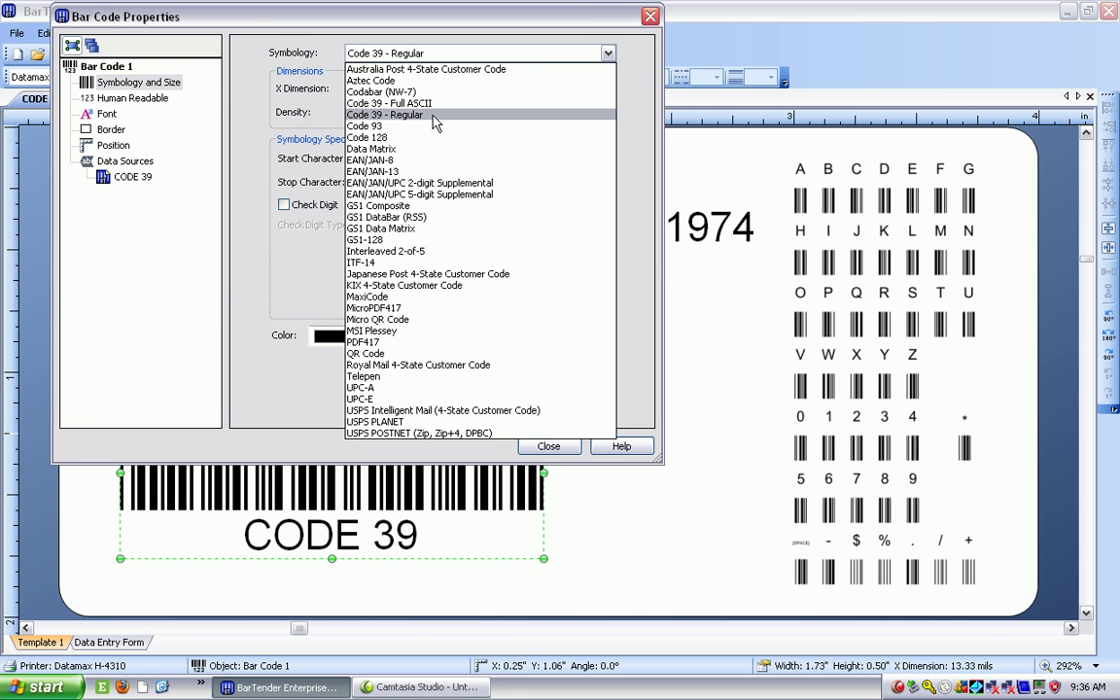
click(388, 138)
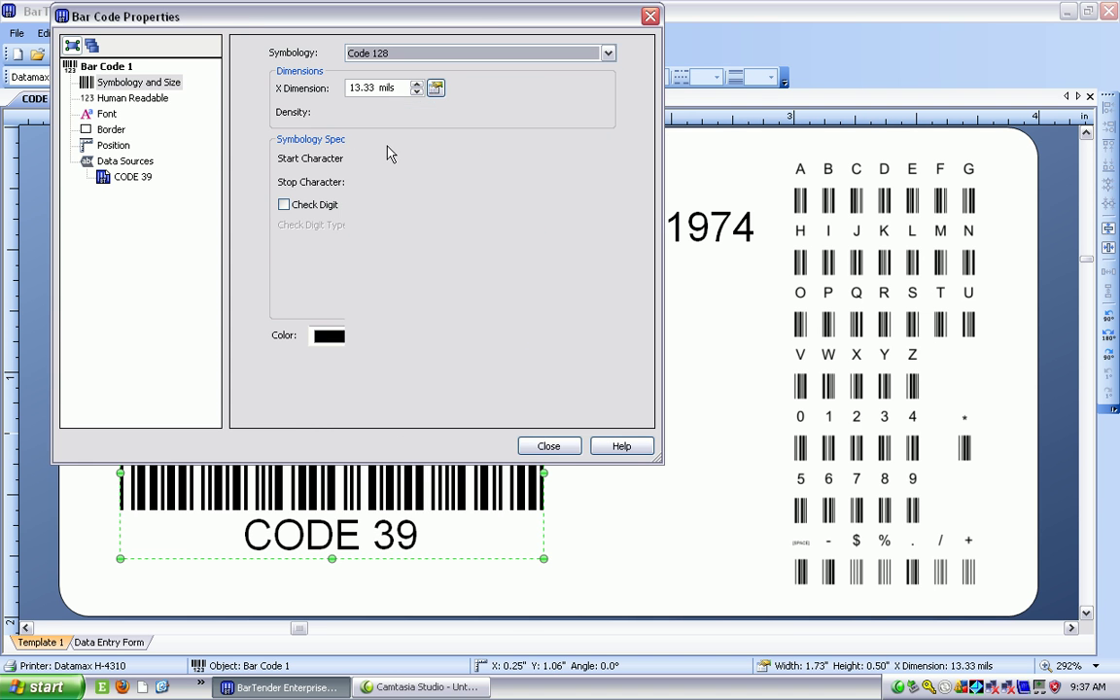
click(548, 445)
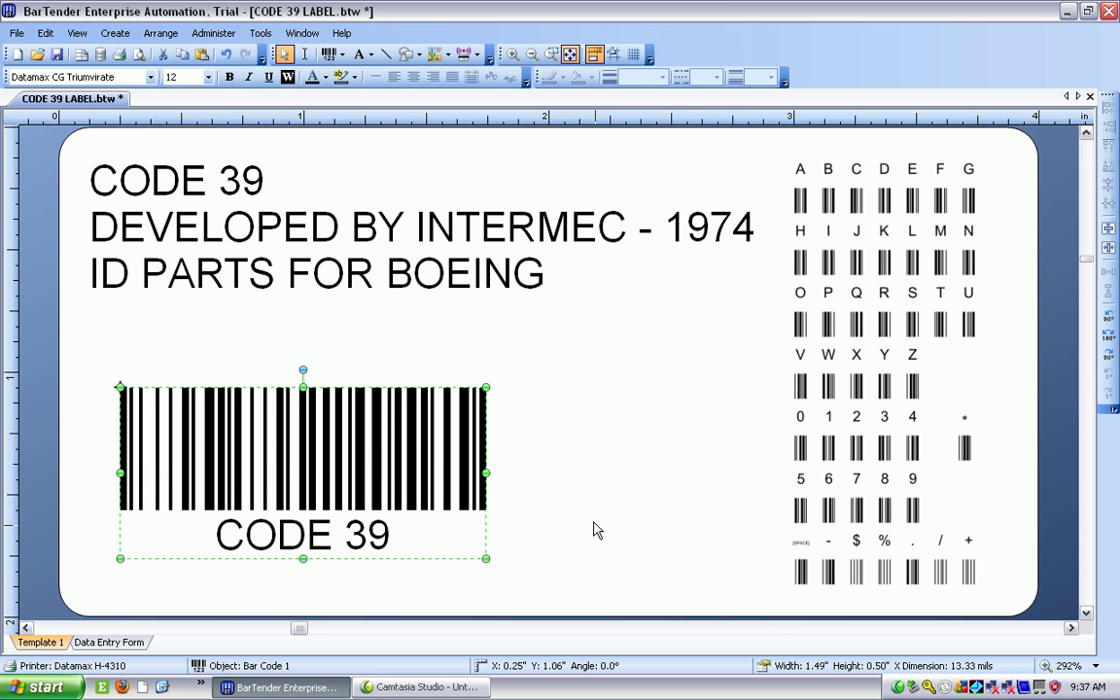
Step: Set the bar code's symbology back to Code 39 - Regular, close its properties and deselect it
double_click(407, 445)
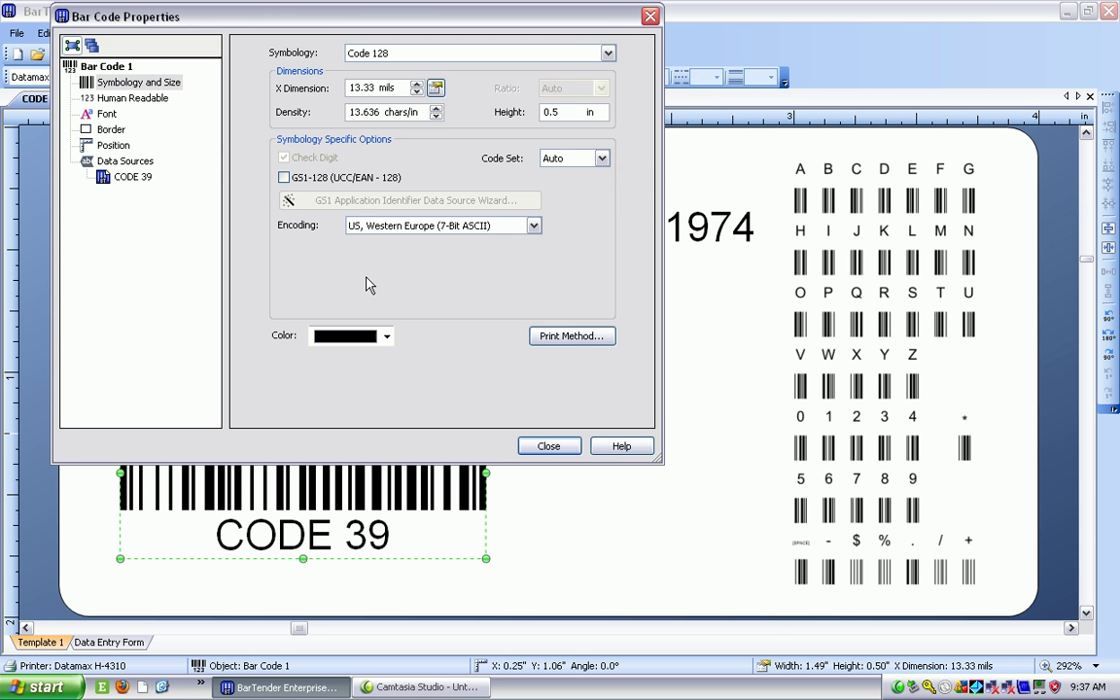
click(606, 53)
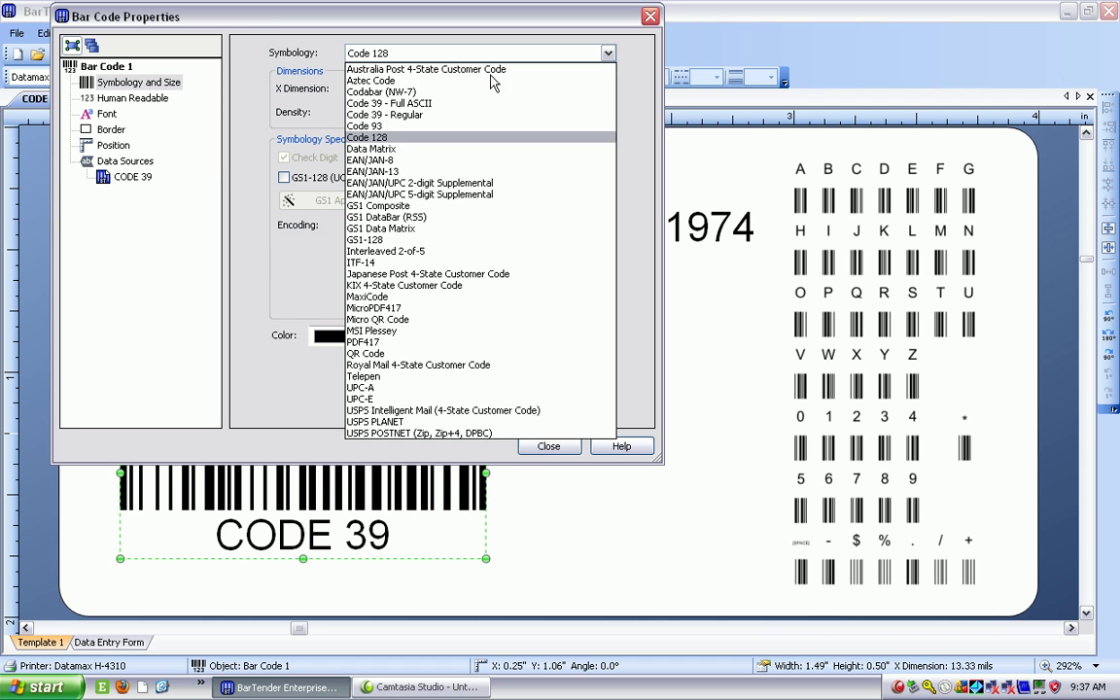
click(365, 115)
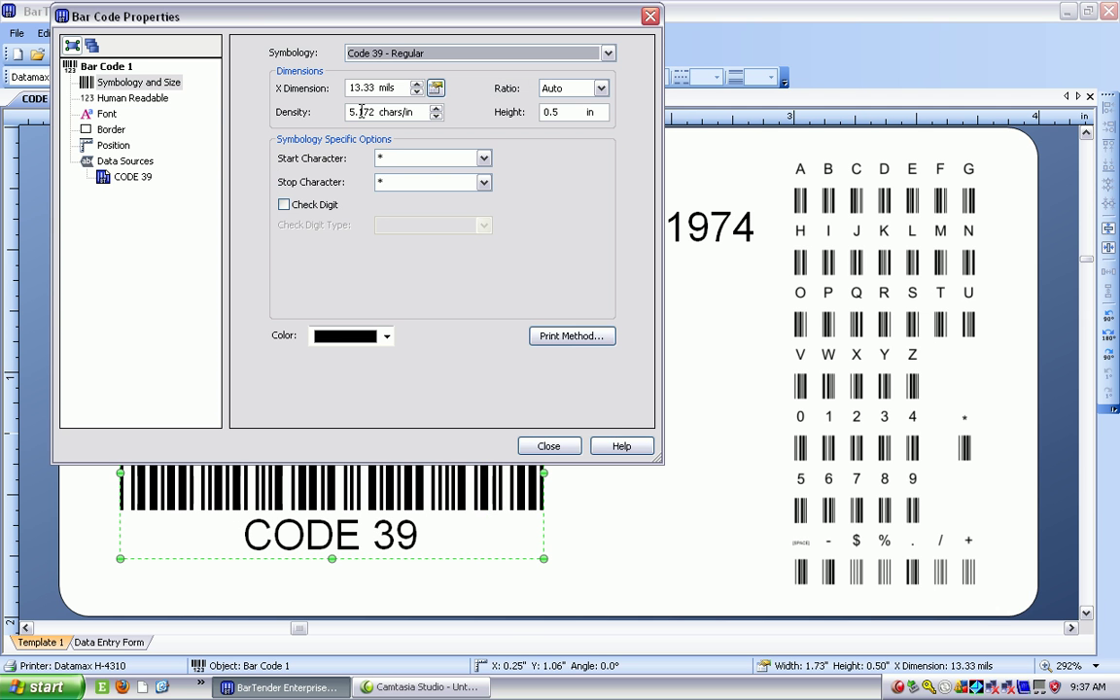
click(549, 447)
click(604, 458)
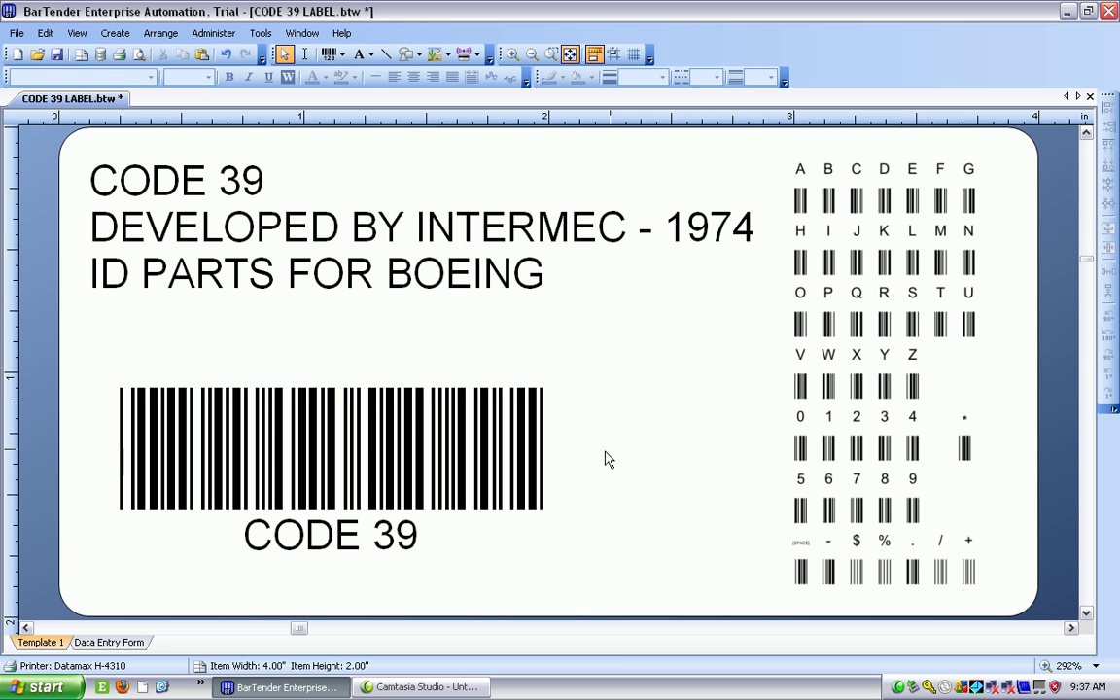